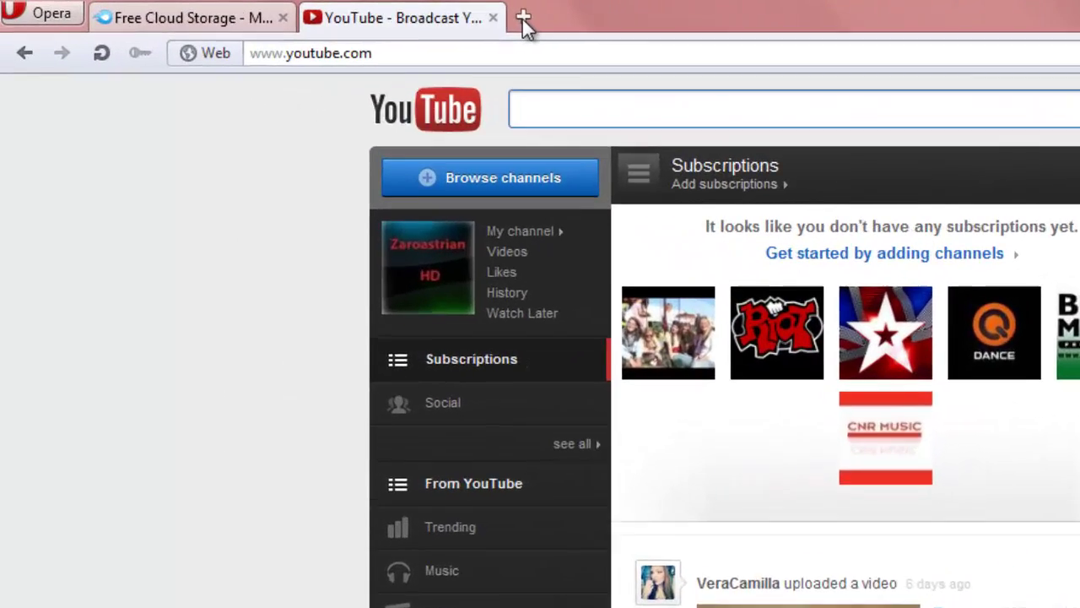
- Open a new Opera tab and paste the MediaFire link for Youtube Templates.rar
left_click(390, 14)
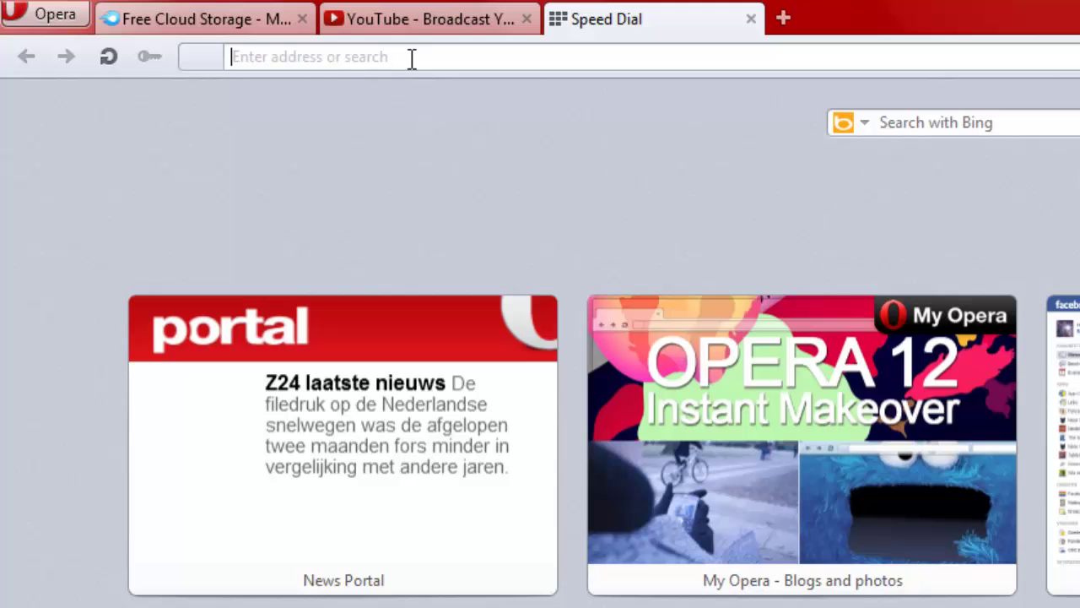
type("http://www.mediafire.com/?or6yqvupvccqph1")
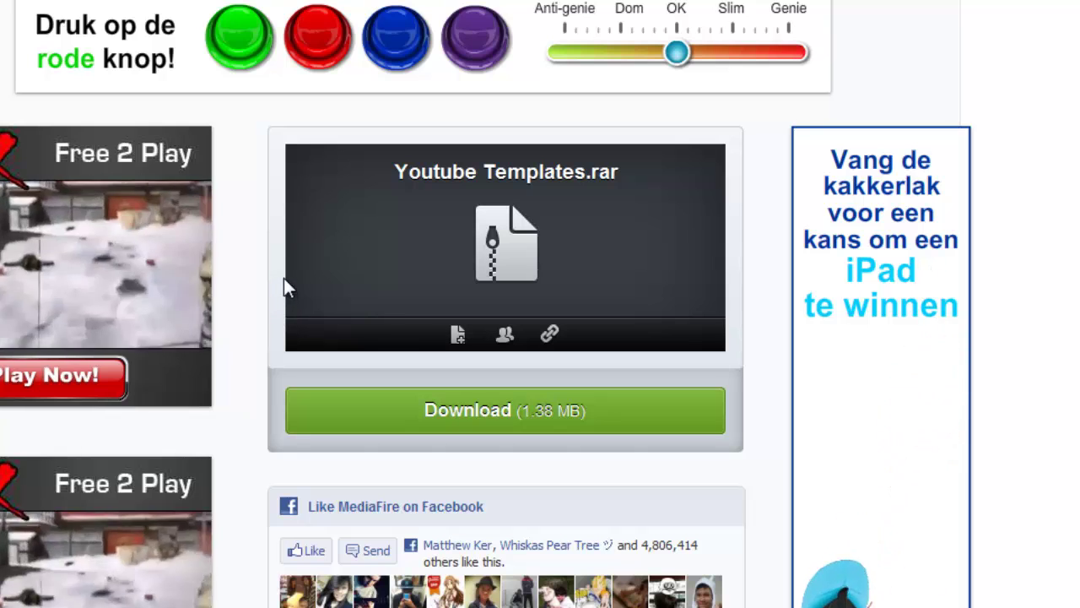
- Download Youtube Templates.rar from MediaFire, retrying after the error page
left_click(519, 420)
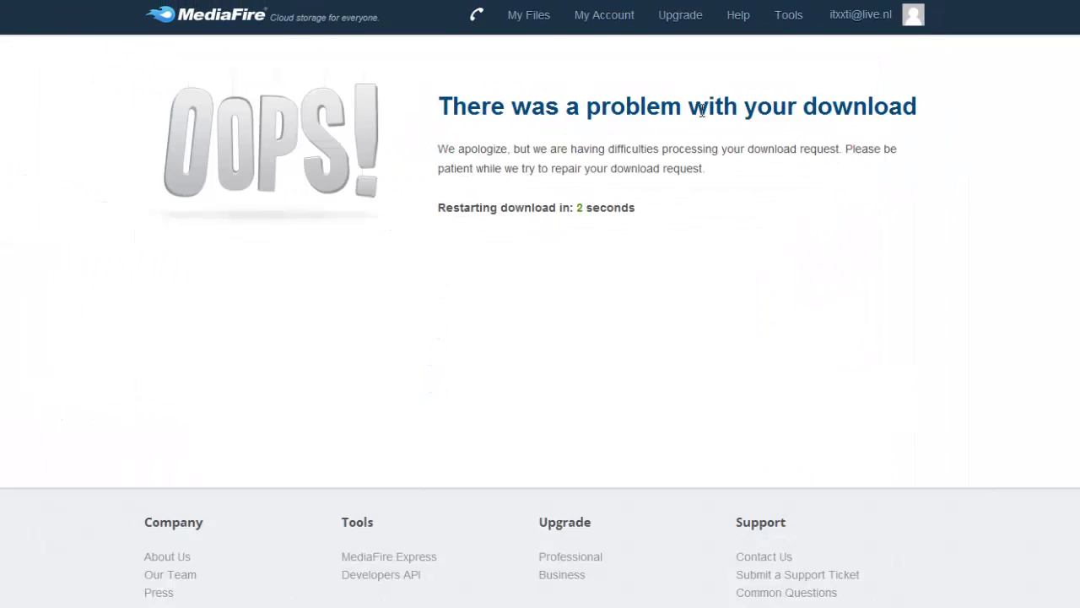
left_click_drag(722, 107, 833, 107)
left_click(521, 147)
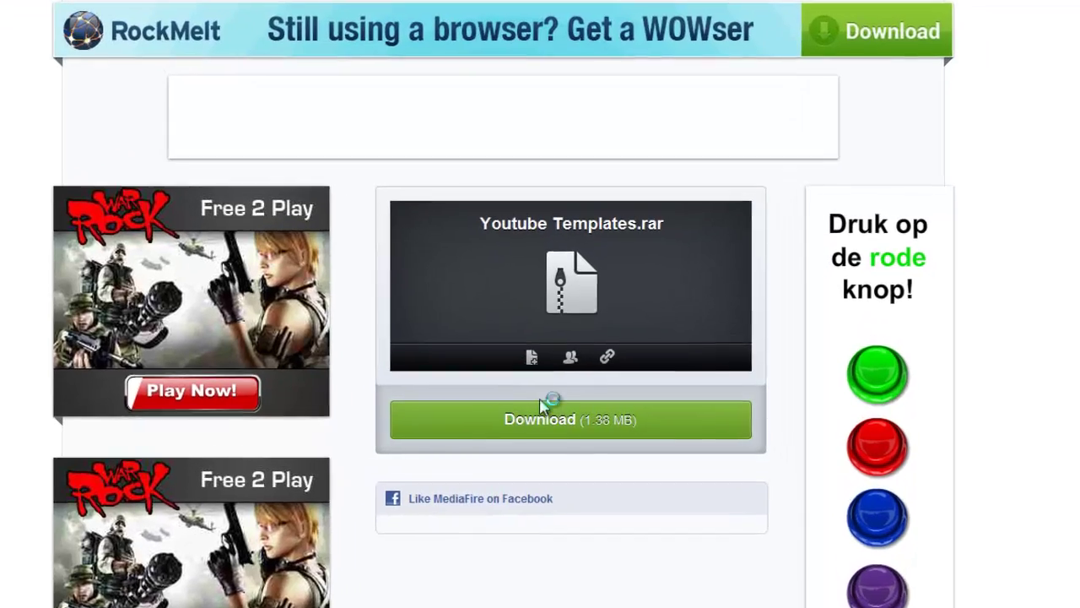
left_click(543, 419)
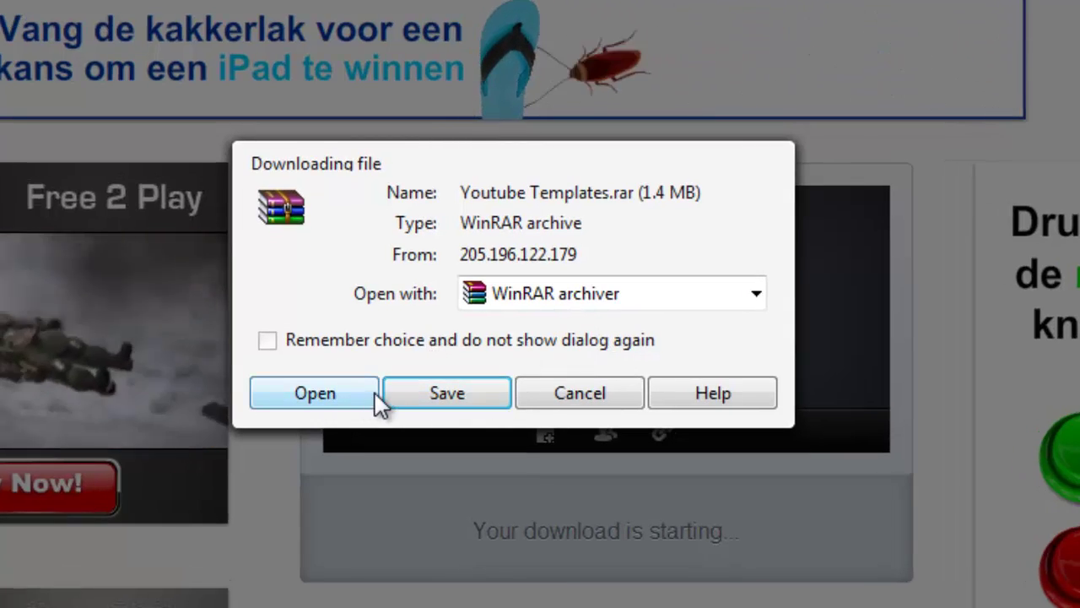
- Open the archive in WinRAR and drag the YouTube Channel Templates folder to the desktop
left_click(325, 397)
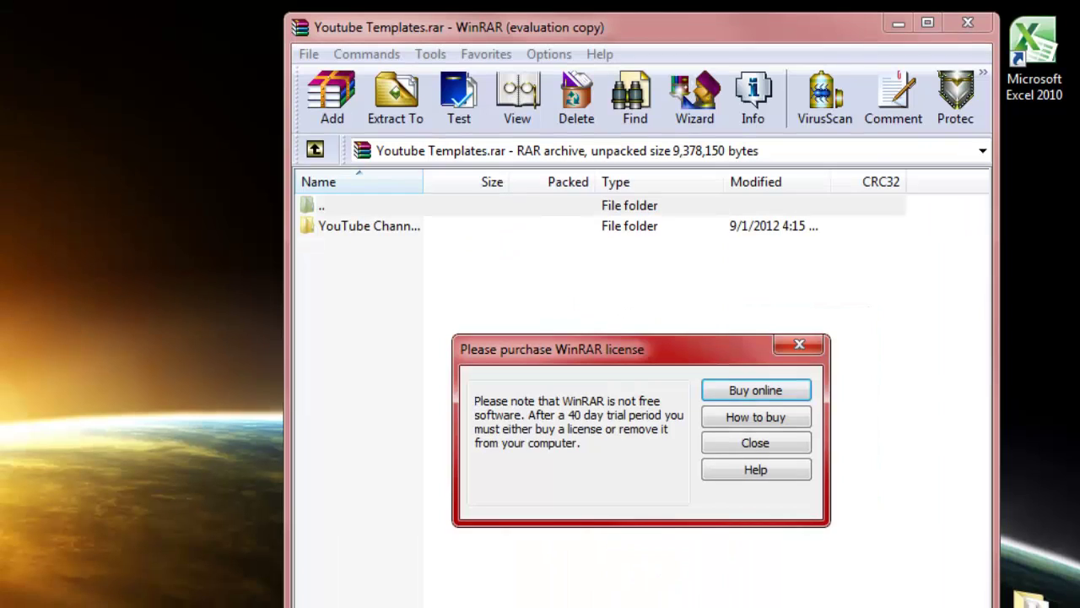
left_click(799, 345)
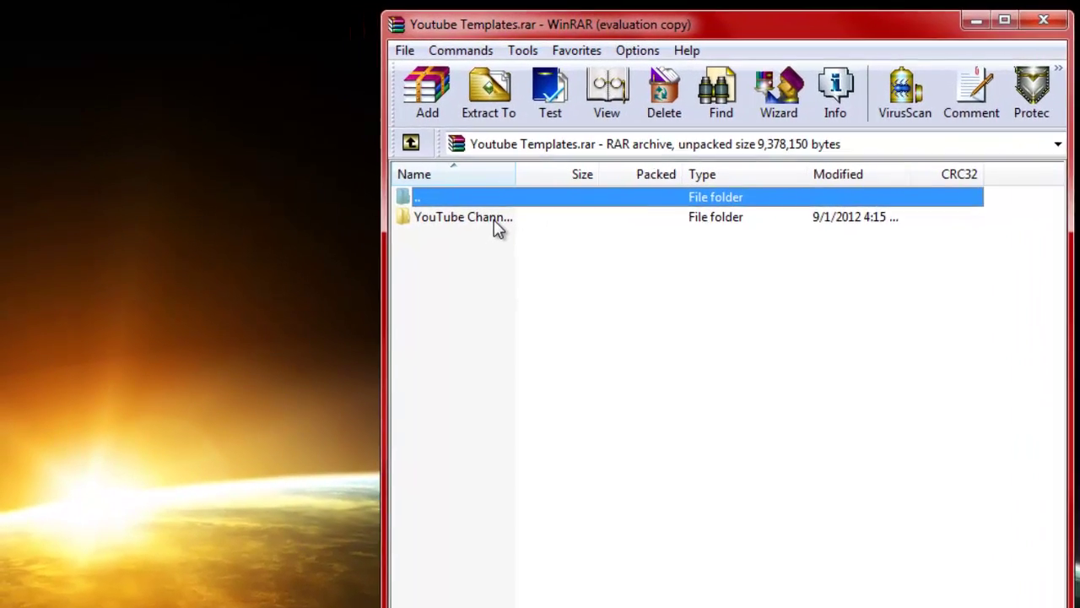
left_click(477, 196)
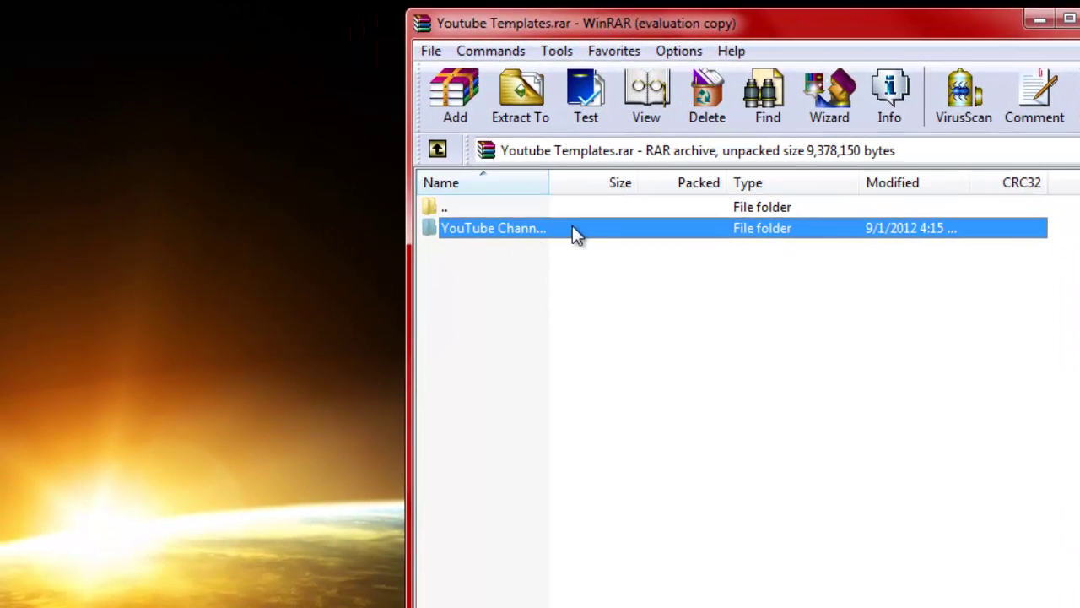
left_click_drag(608, 228, 330, 243)
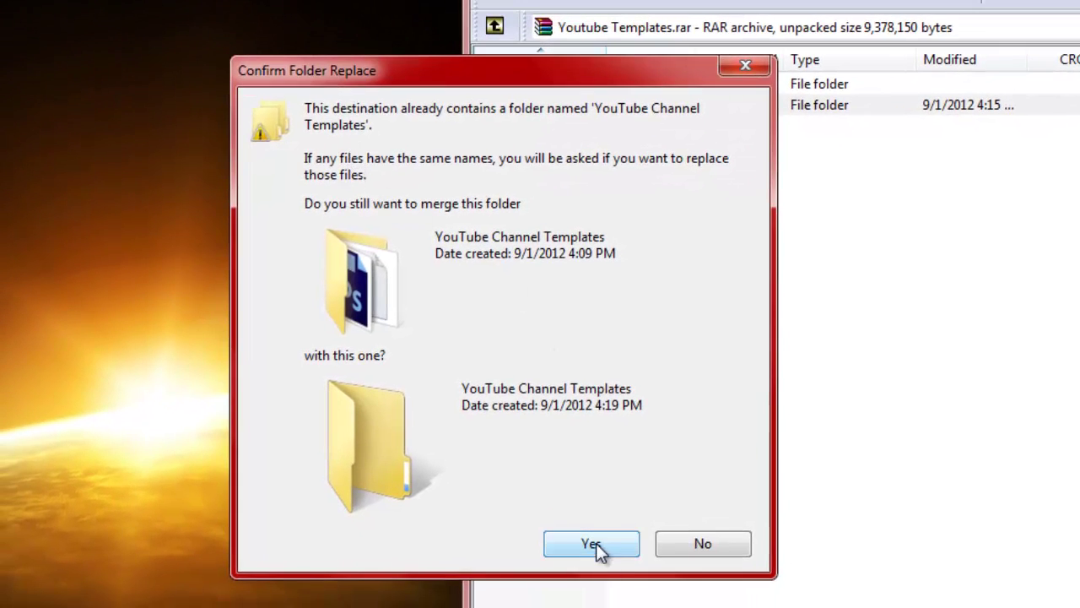
- Merge into the existing folder, replacing the Readme, Normal YouTubers and Partnership files
left_click(593, 543)
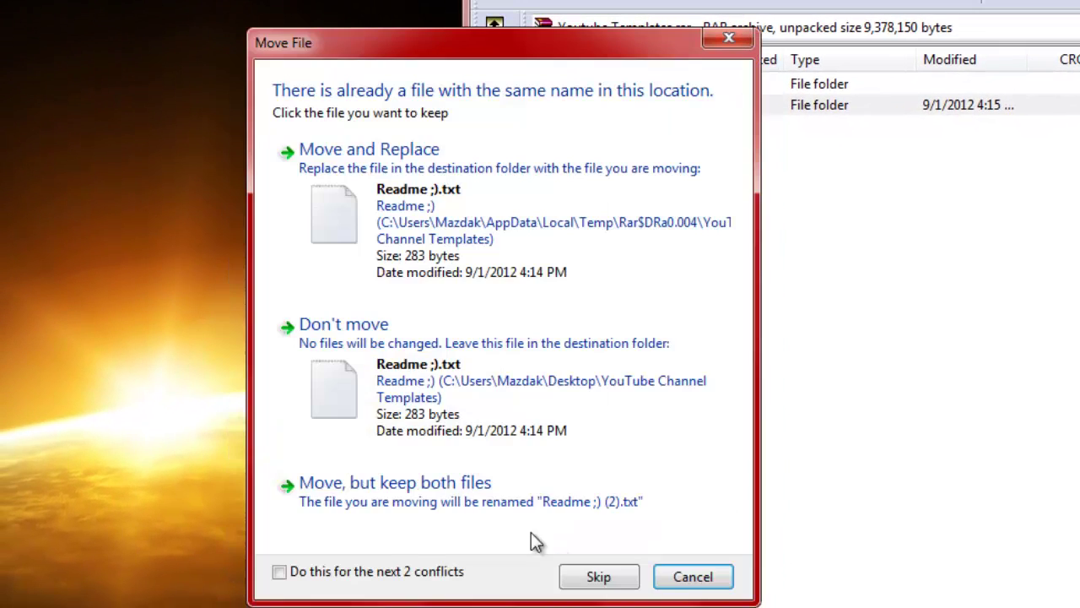
left_click(403, 185)
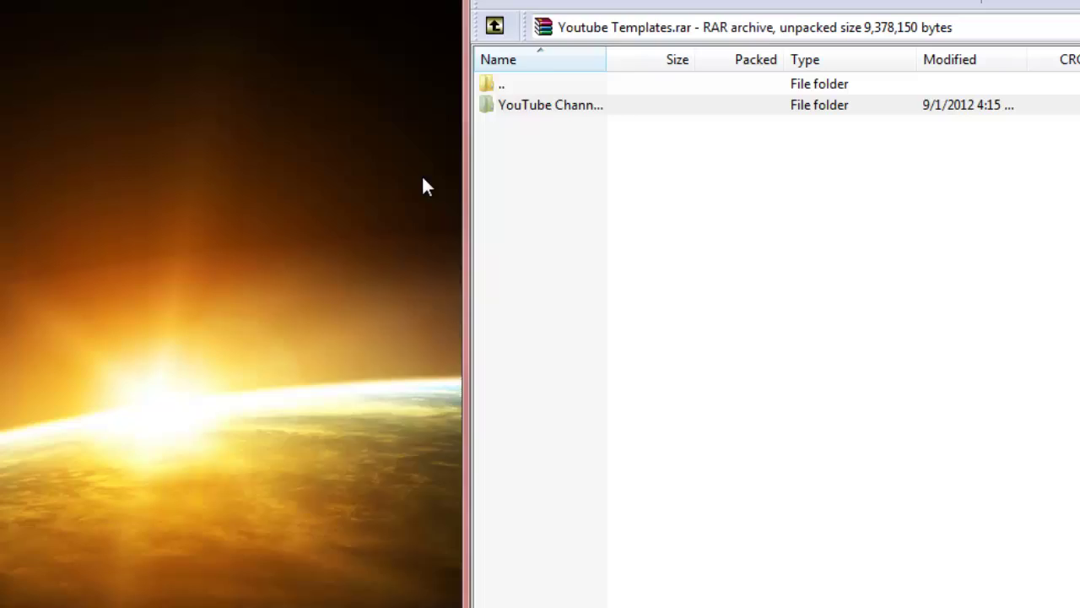
left_click(459, 178)
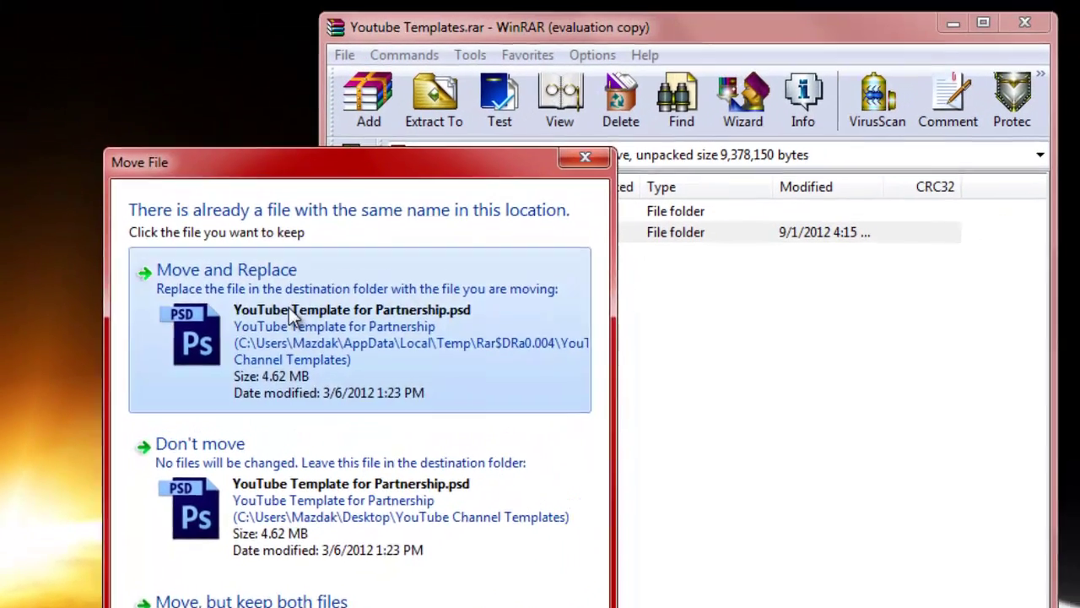
left_click(415, 183)
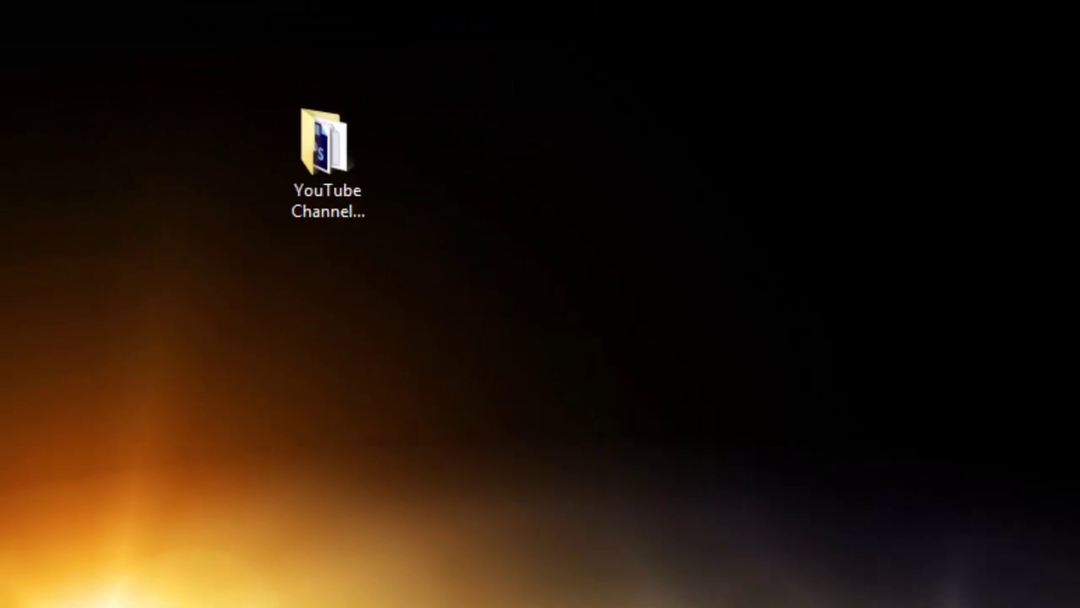
- Open YouTube Template For Normal YouTubers.psd from the extracted folder, then close the folder window
double_click(324, 156)
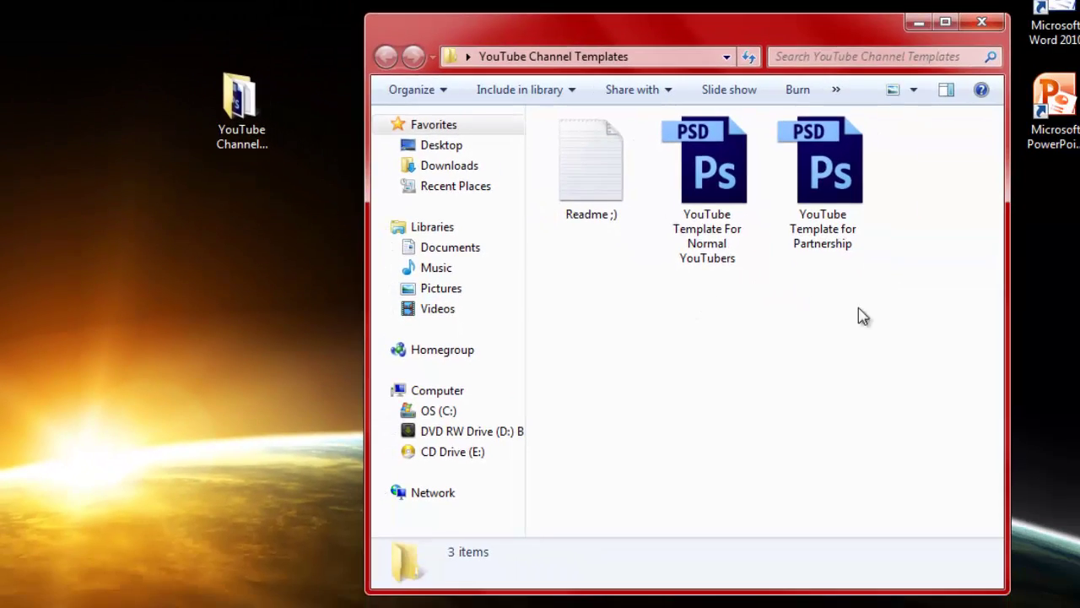
left_click_drag(945, 324, 725, 165)
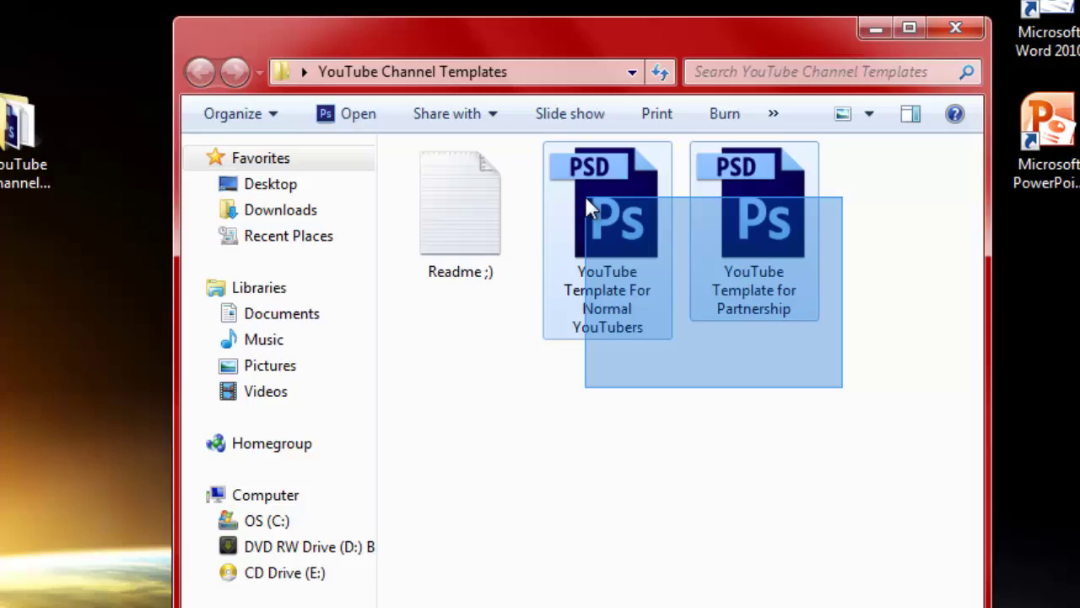
left_click_drag(585, 196, 587, 201)
left_click(599, 376)
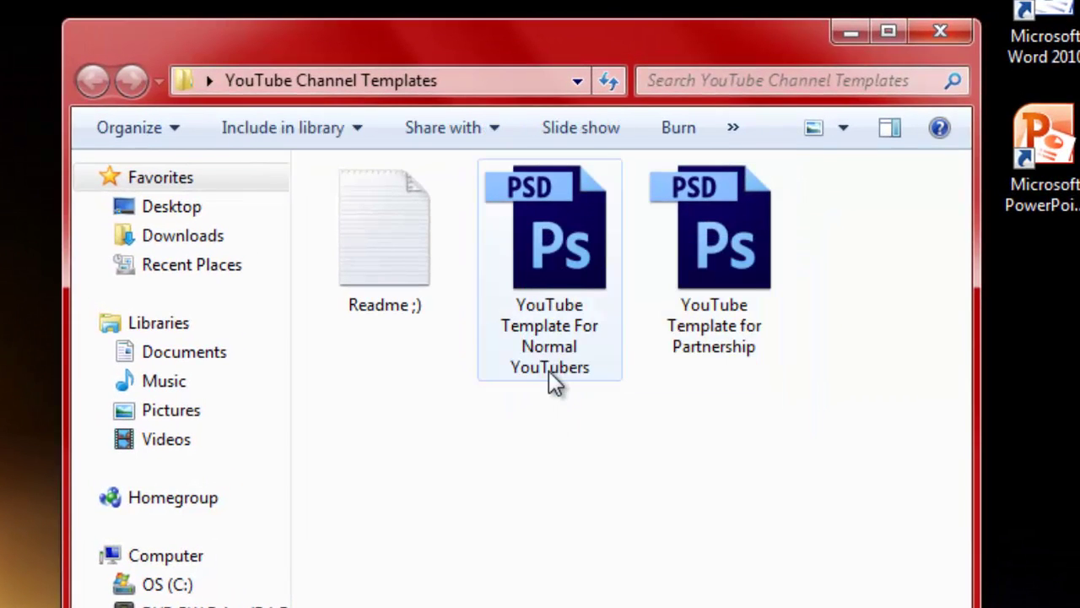
left_click(568, 359)
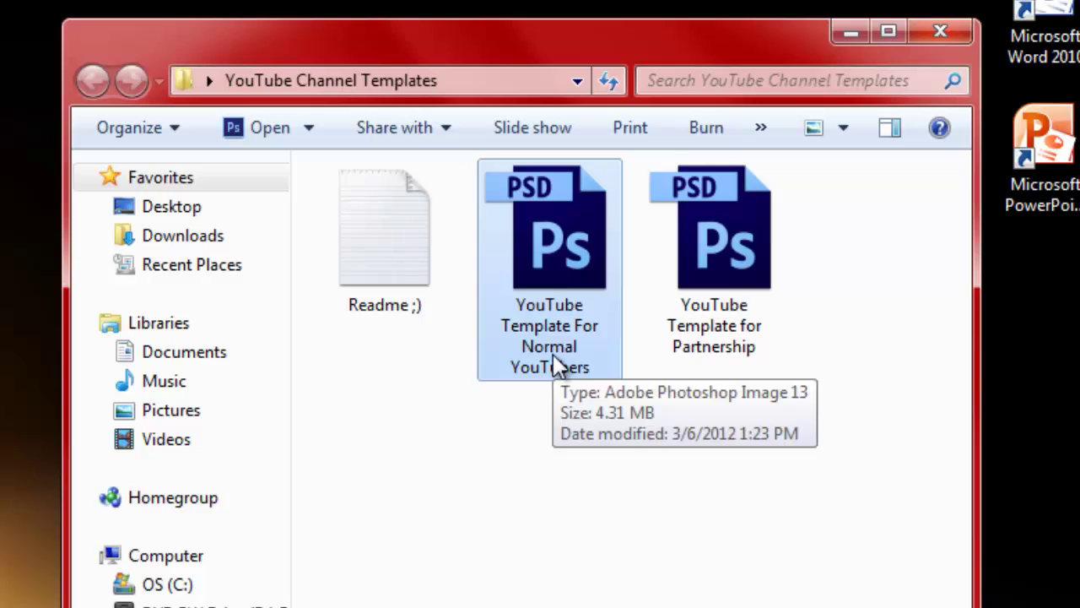
left_click(536, 401)
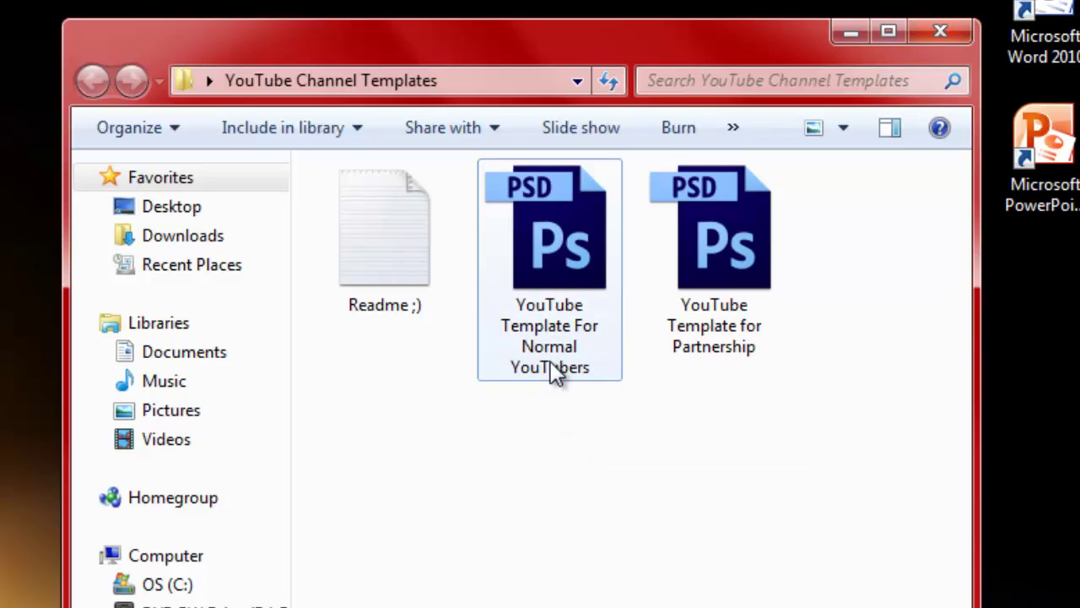
left_click(692, 213)
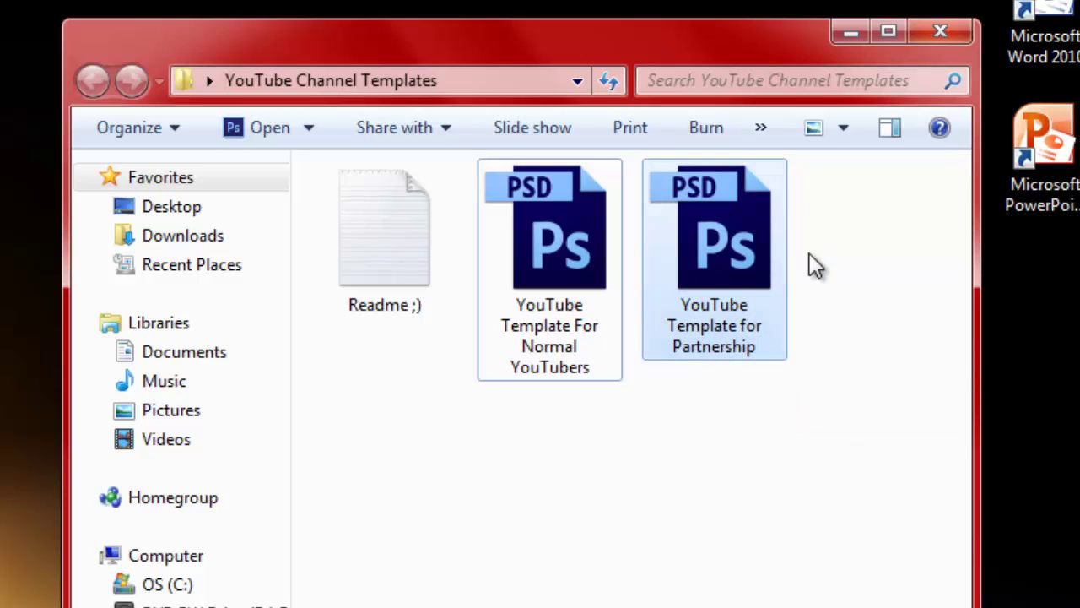
double_click(577, 278)
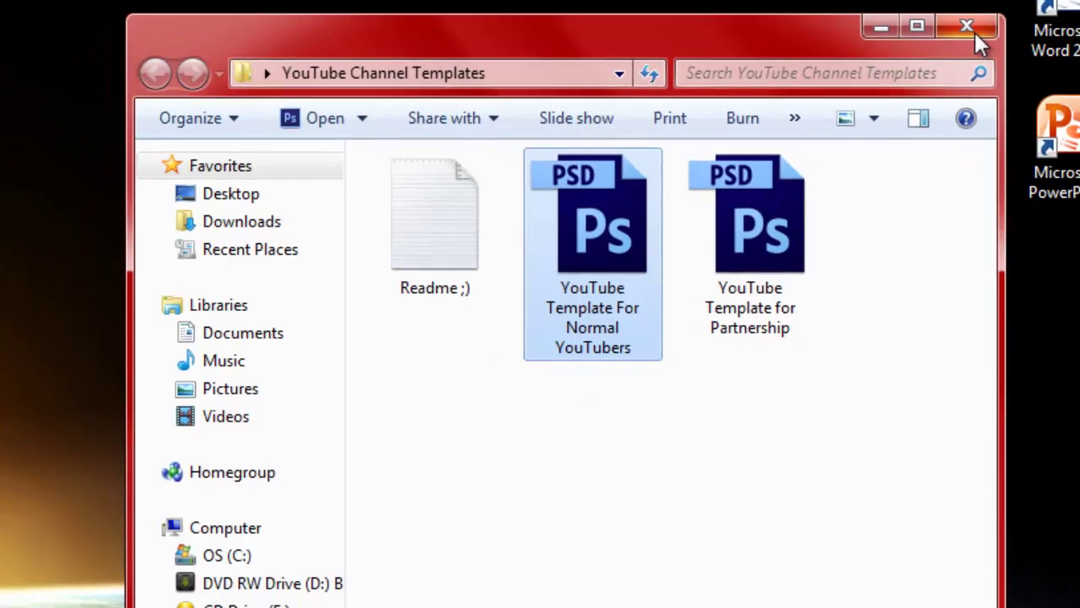
left_click(941, 31)
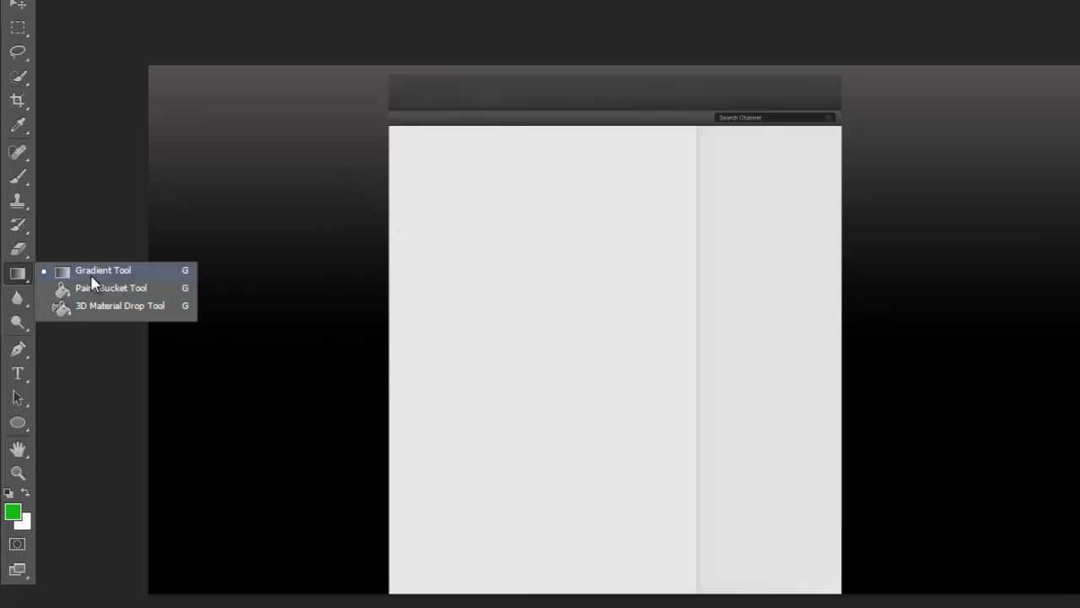
- Fill the backdrop with a white-to-green gradient, then redo it in light grey
left_click(90, 274)
left_click_drag(291, 499, 287, 184)
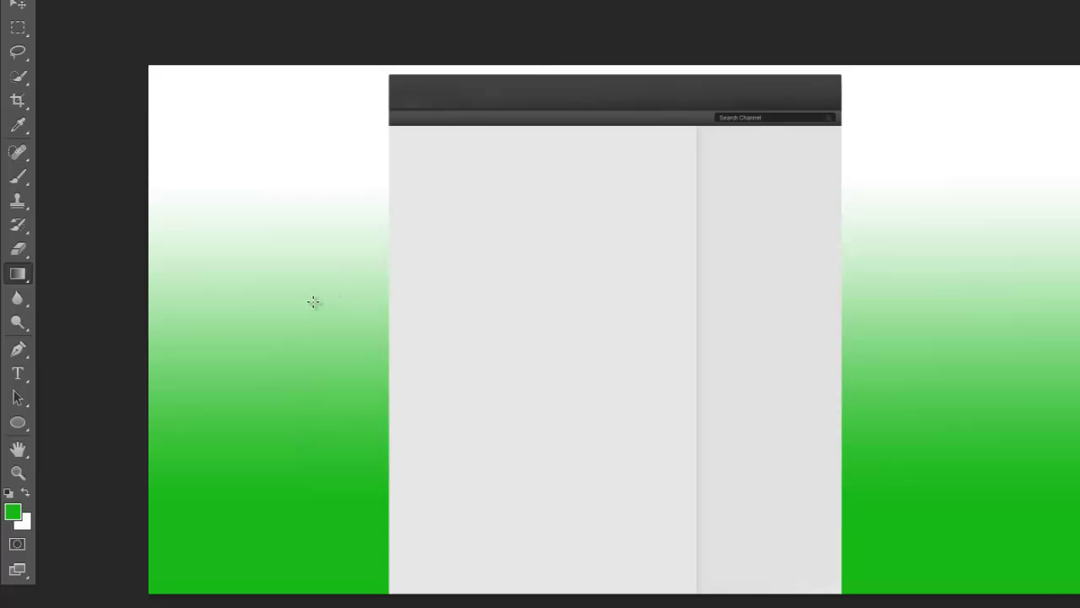
left_click(12, 512)
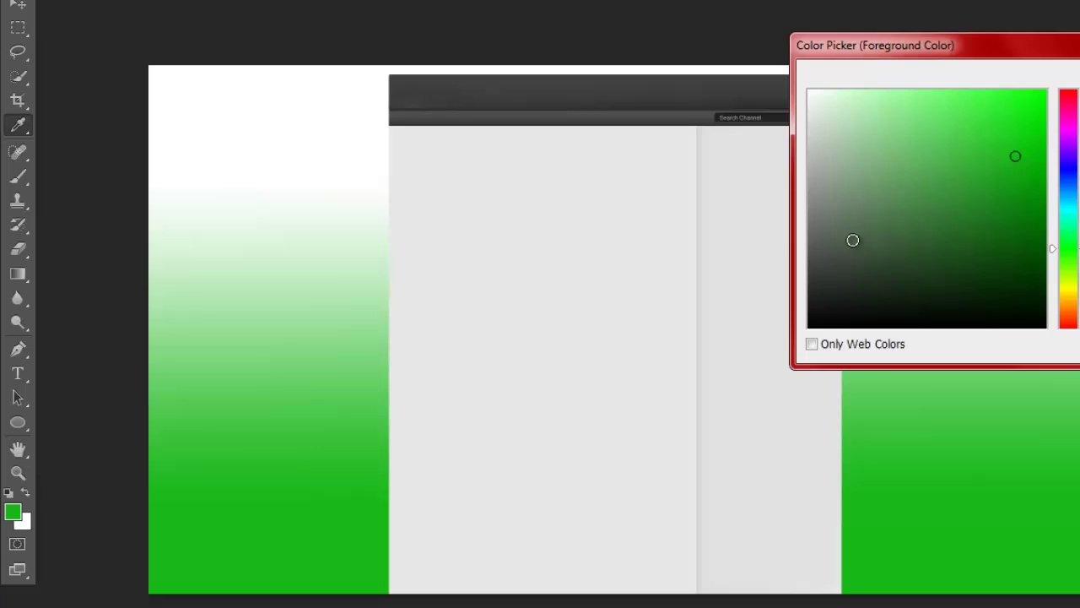
mouse_move(714, 374)
left_mouse_down()
mouse_move(796, 185)
mouse_move(779, 219)
left_mouse_up()
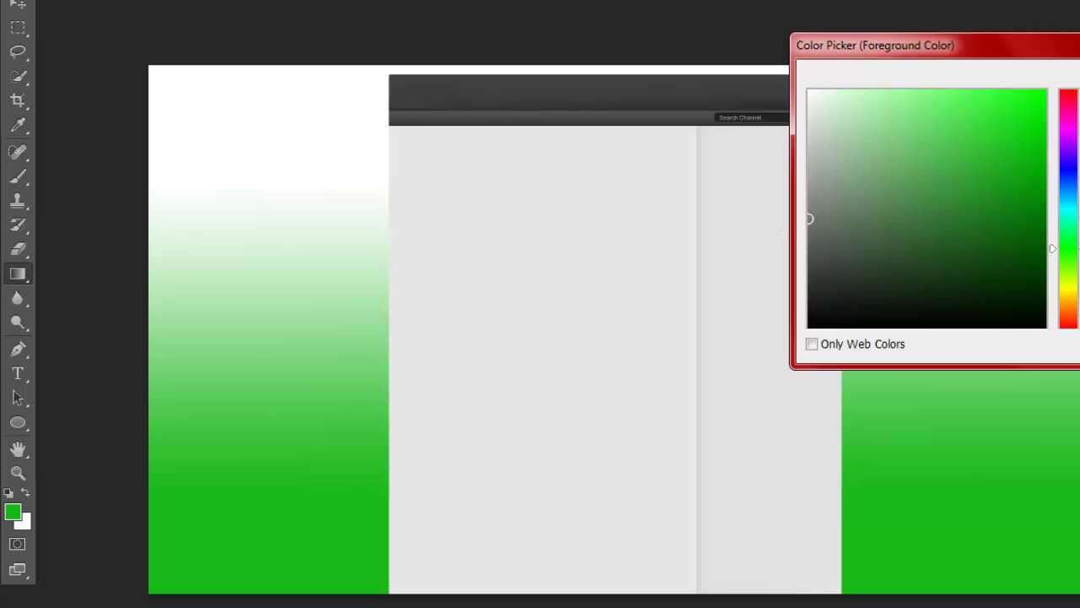
key("Return")
left_click_drag(334, 203, 336, 446)
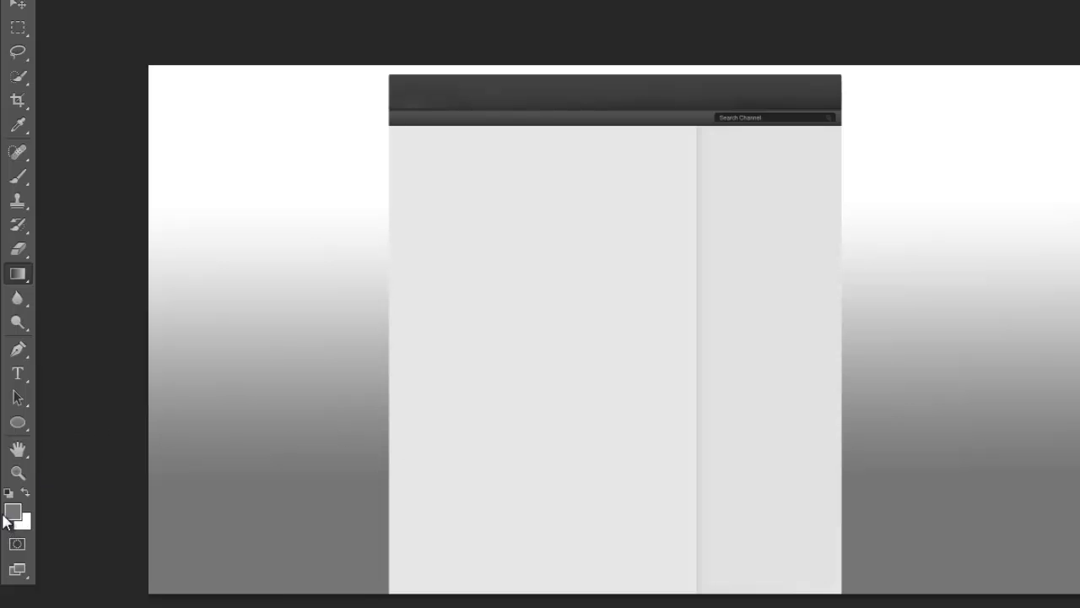
- Redraw the backdrop gradient with a blue foreground, then with red
left_click(8, 516)
left_click_drag(1072, 233, 1069, 171)
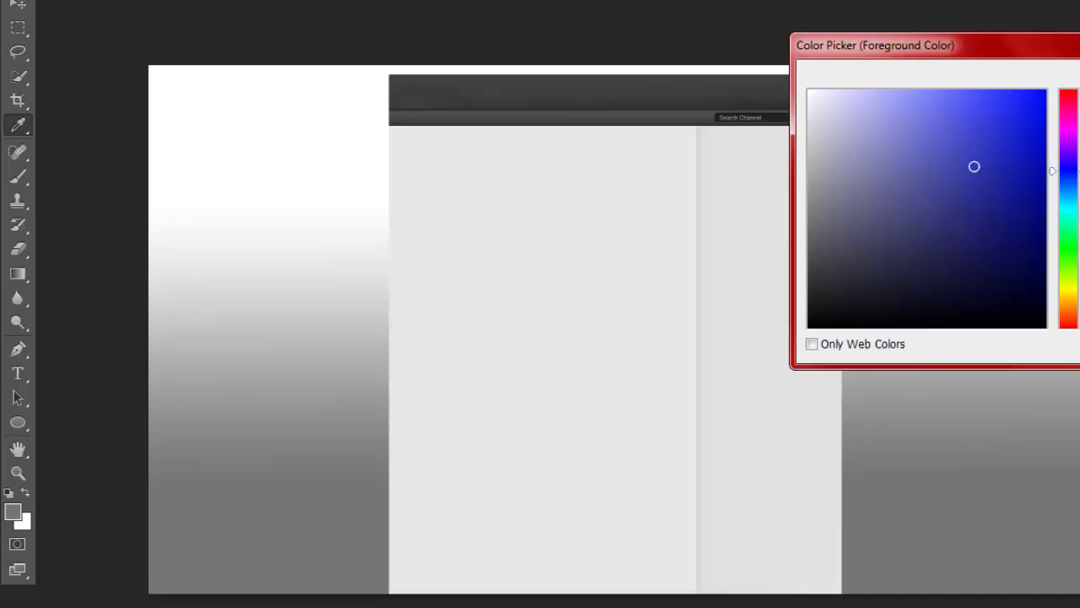
key("Return")
left_click_drag(308, 107, 326, 465)
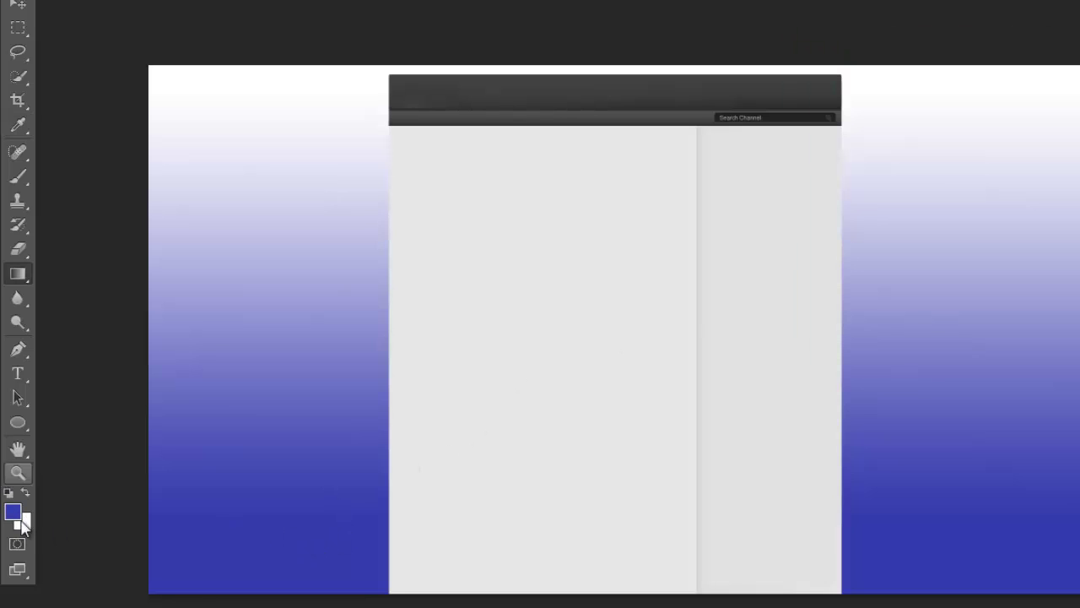
left_click(13, 512)
left_click_drag(1066, 222, 1070, 101)
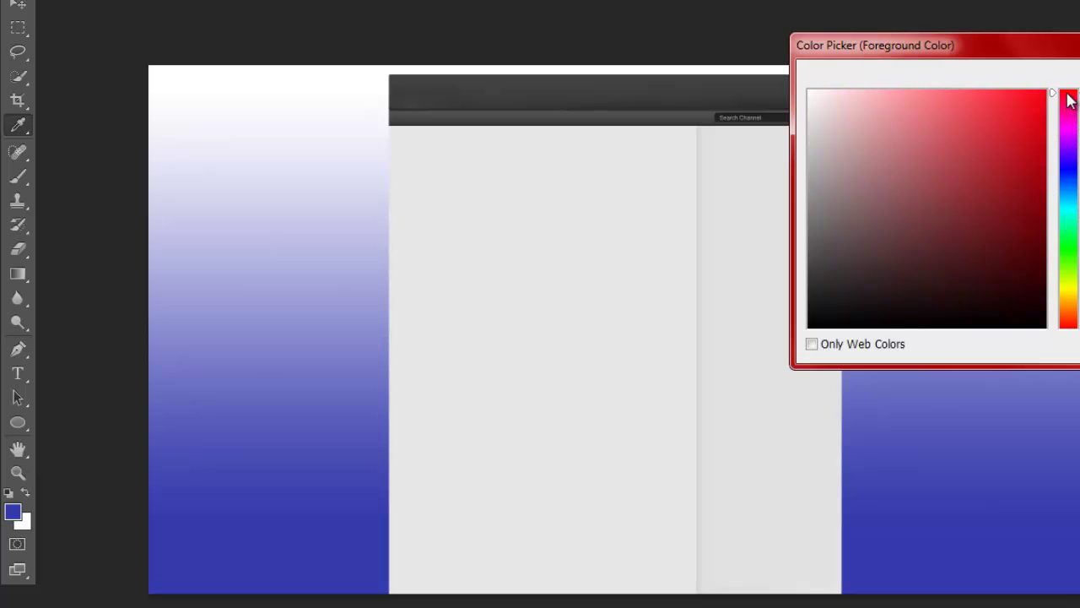
key("Return")
left_click_drag(273, 165, 273, 574)
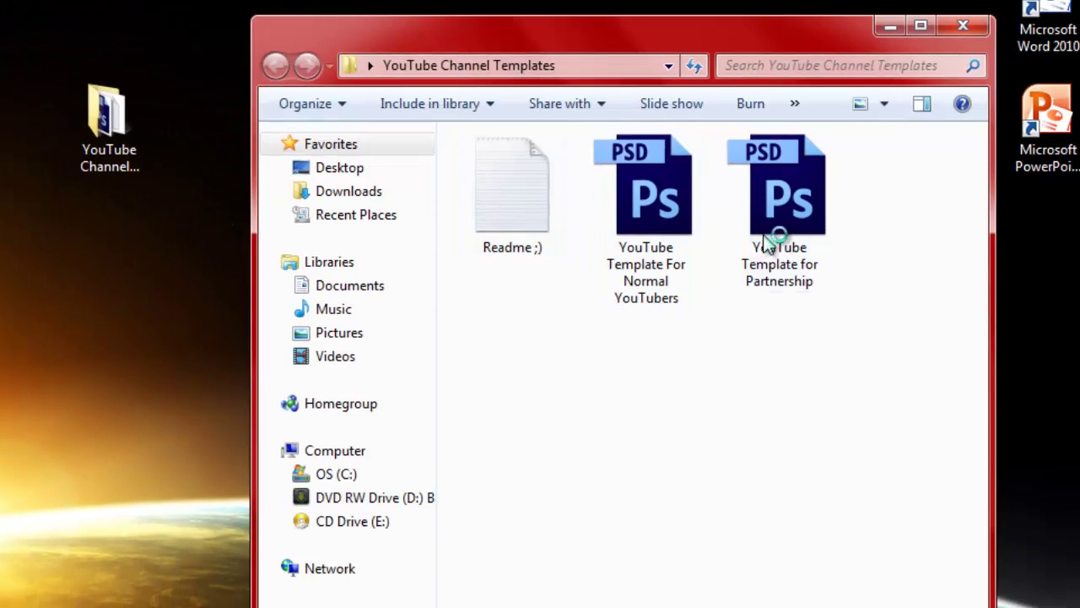
- Open YouTube Template for Partnership.psd and close the templates folder window
left_click(778, 253)
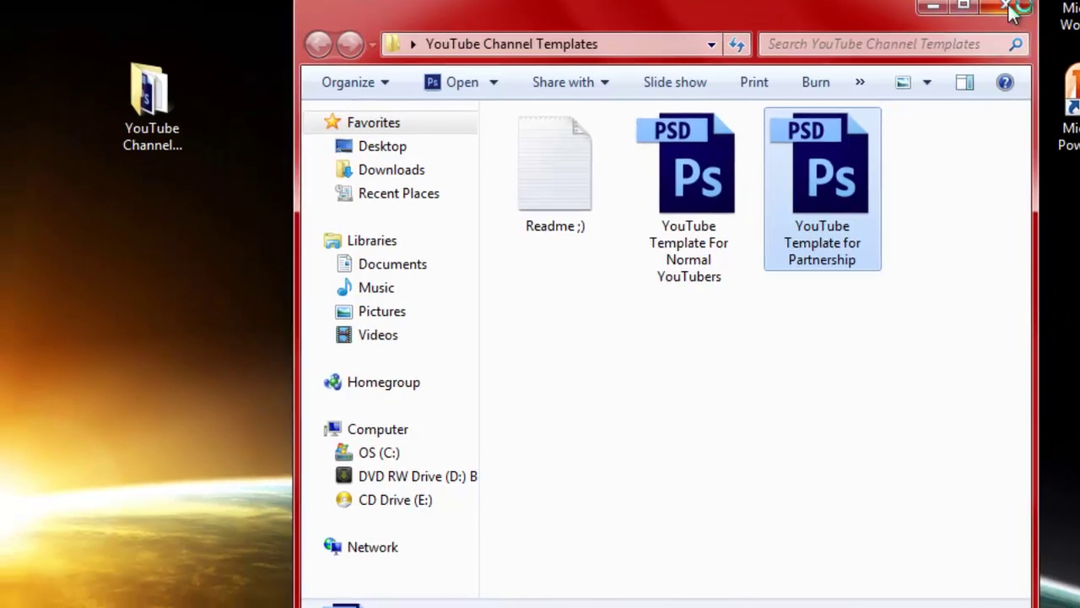
left_click(1011, 8)
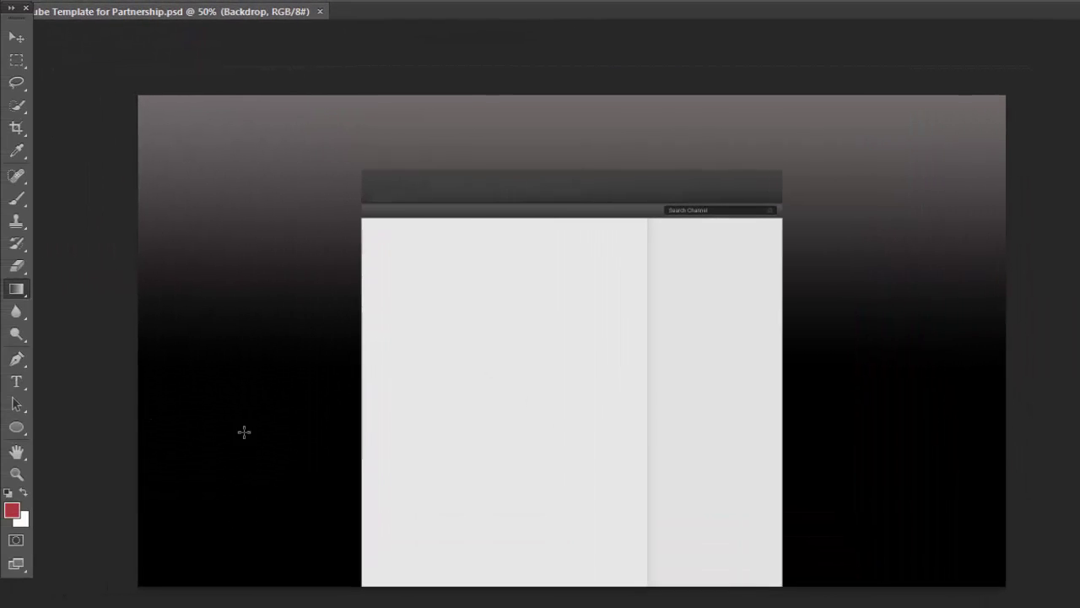
- Fill the backdrop with a red gradient, then redo it in grey 717171 fading to white
left_click_drag(253, 526, 254, 116)
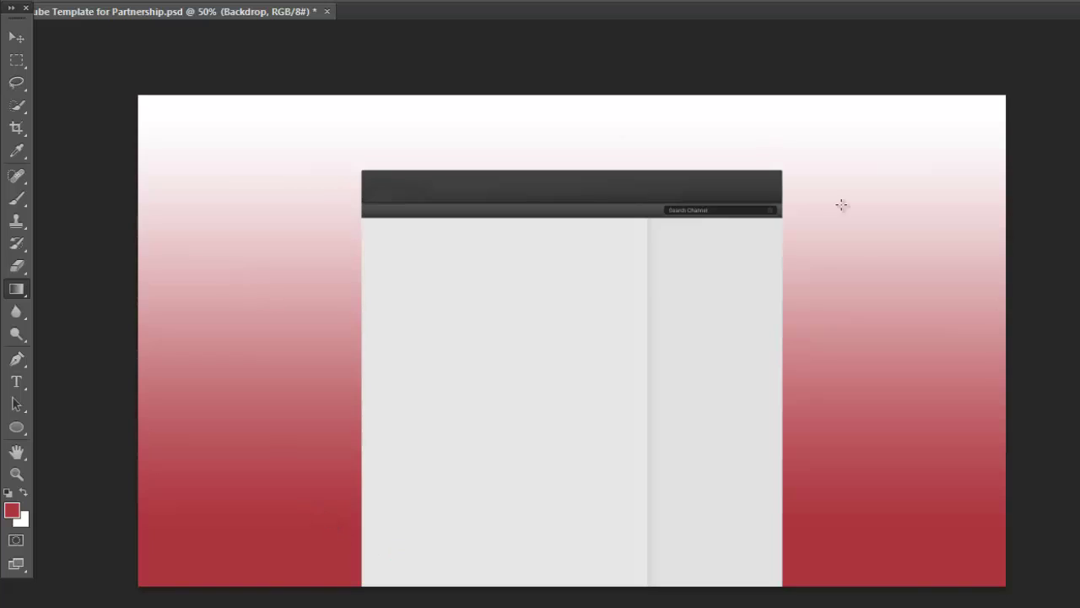
left_click(13, 511)
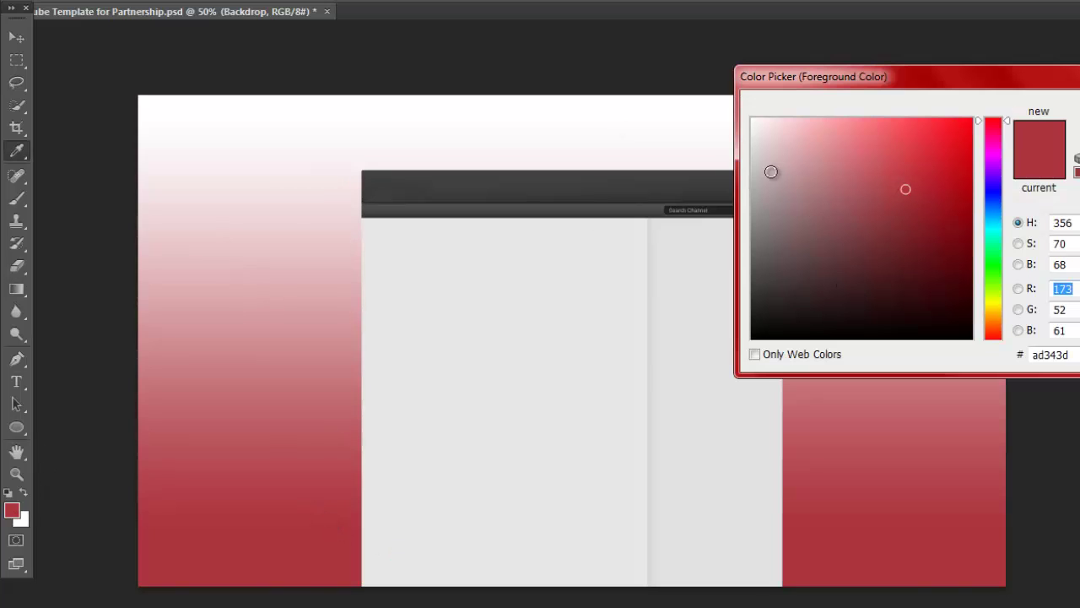
left_click_drag(772, 171, 751, 241)
key("Return")
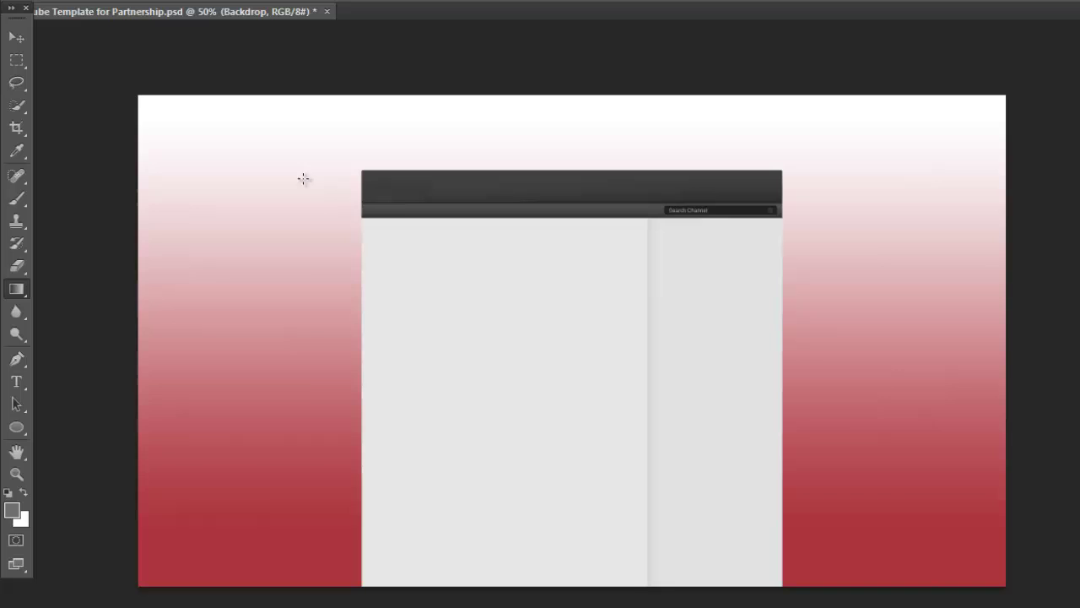
left_click_drag(305, 149, 305, 605)
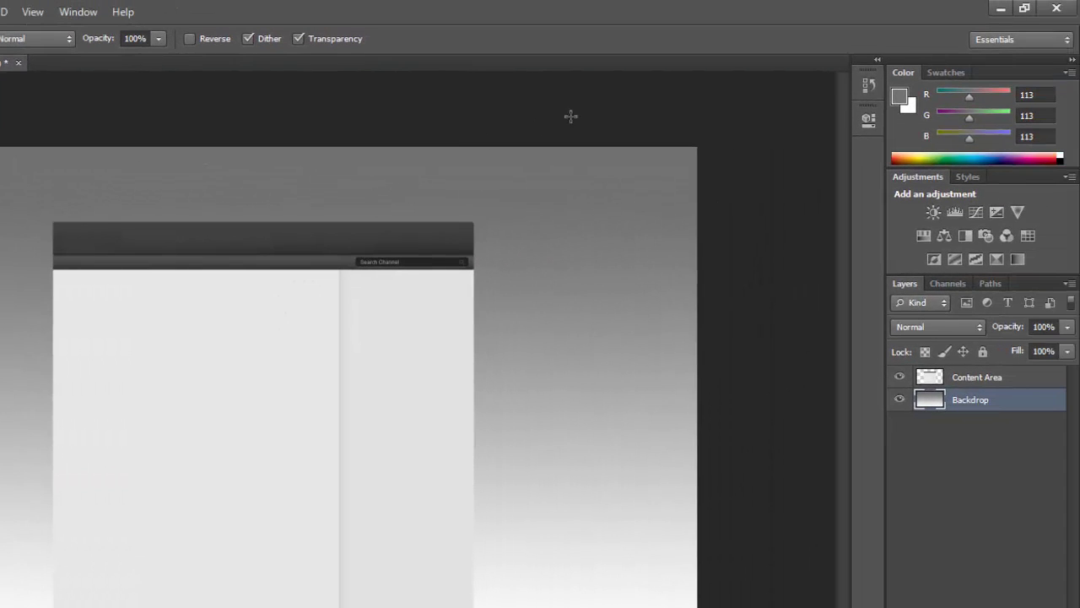
- Quit Photoshop without saving the Partnership template changes
left_click(1068, 9)
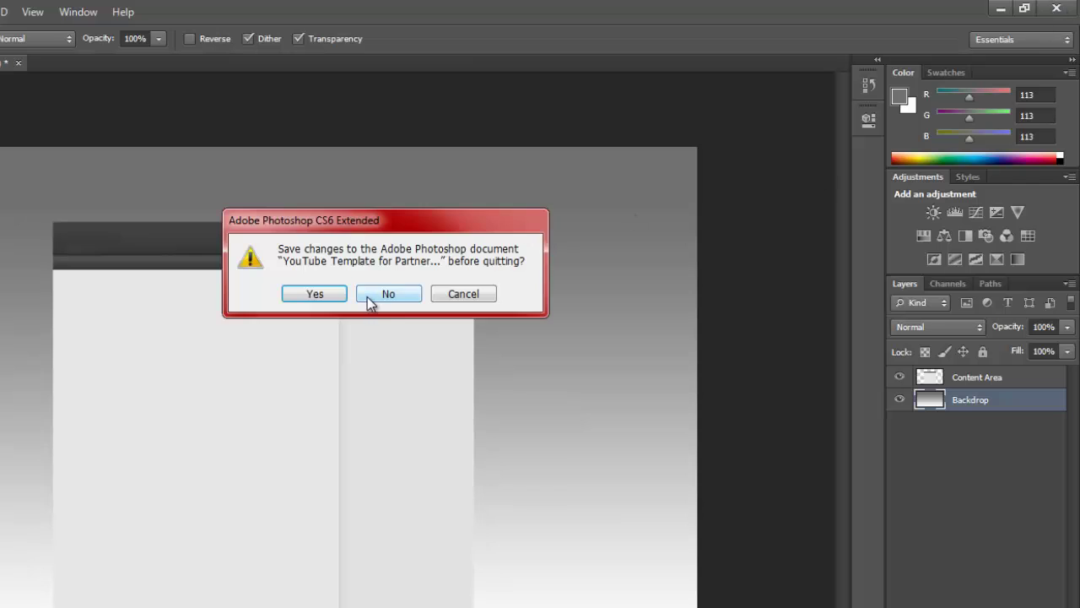
left_click(382, 296)
left_click_drag(643, 199, 577, 263)
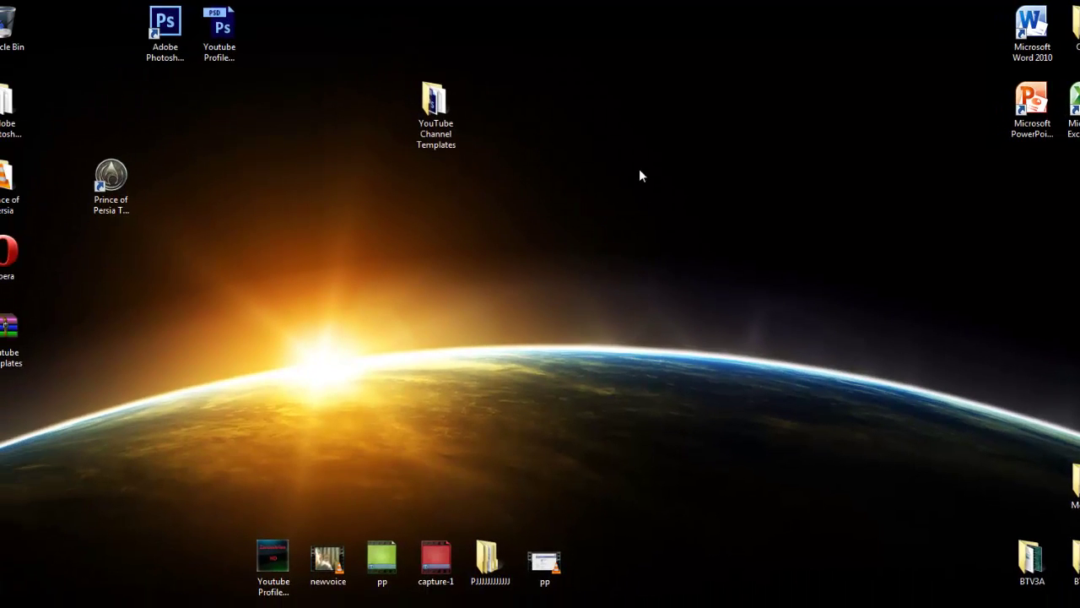